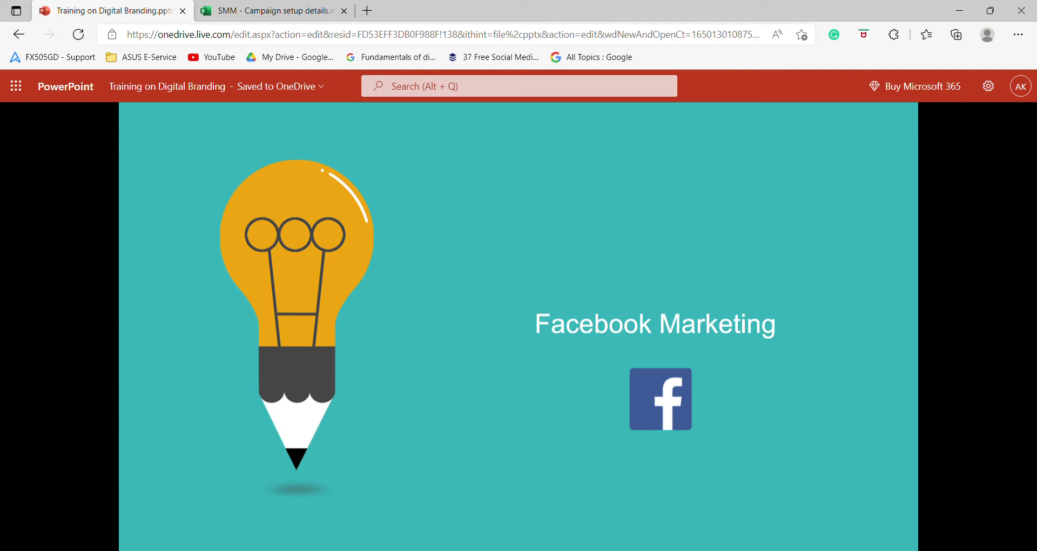
# Advance from the Facebook Marketing title slide to Ad example 1
pyautogui.press('Right')
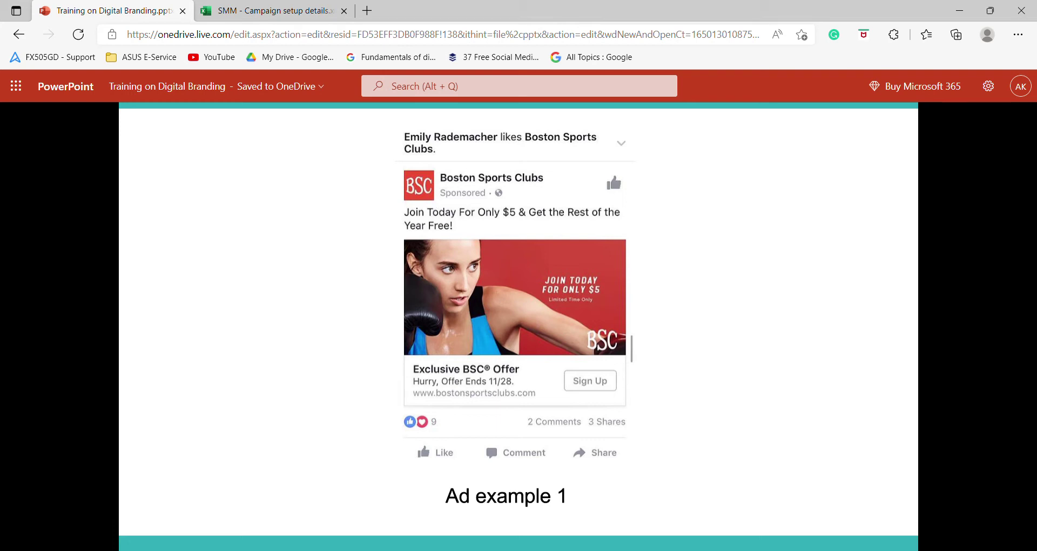
# Step through the Allbirds and monday.com ads, revisiting Allbirds once before ending on Ad example 3
pyautogui.press('Right')
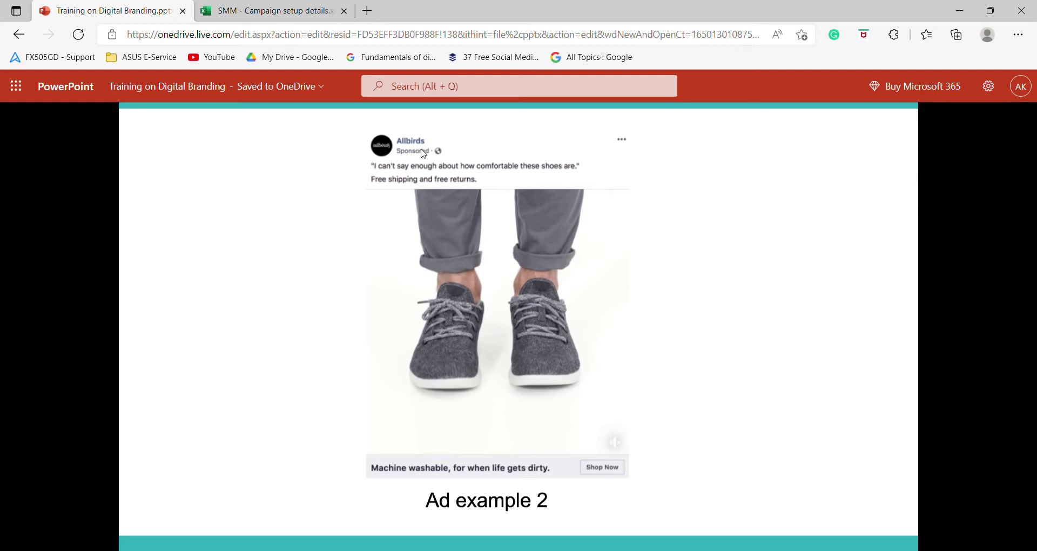
pyautogui.click(453, 310)
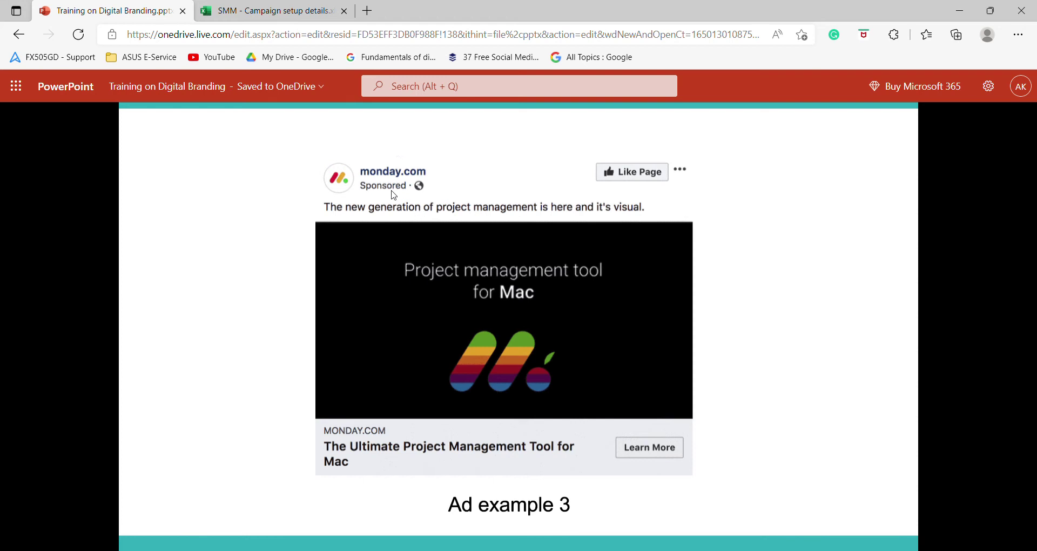
pyautogui.press('Left')
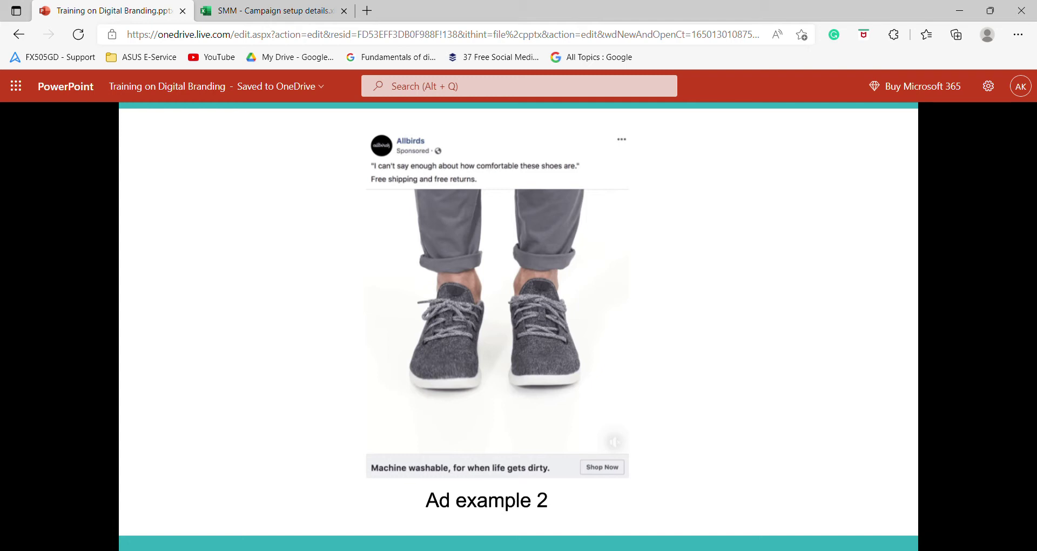
pyautogui.press('Right')
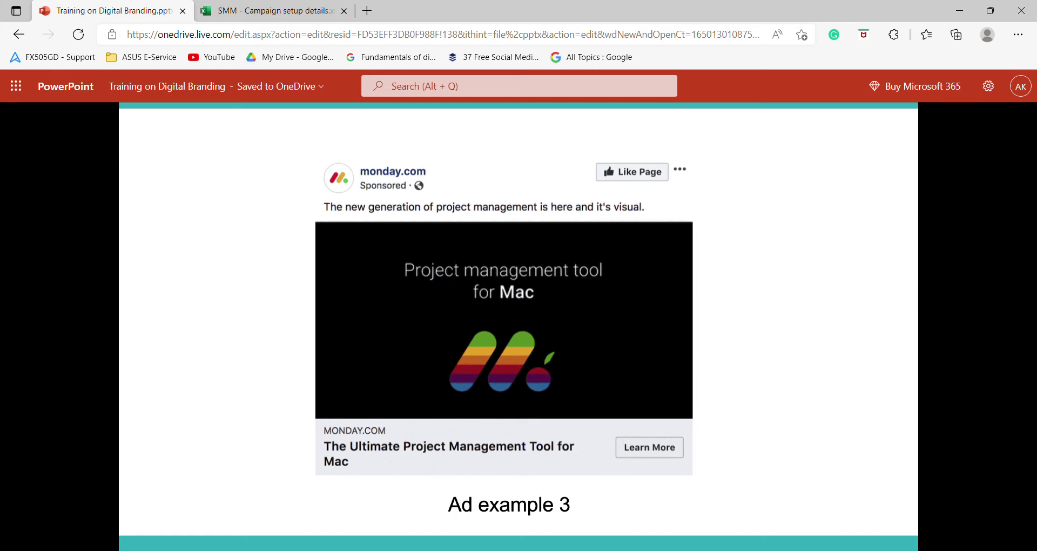
# Show the NatureBox ad (Ad example 4), then the Marketing objectives provided by FB slide
pyautogui.press('Right')
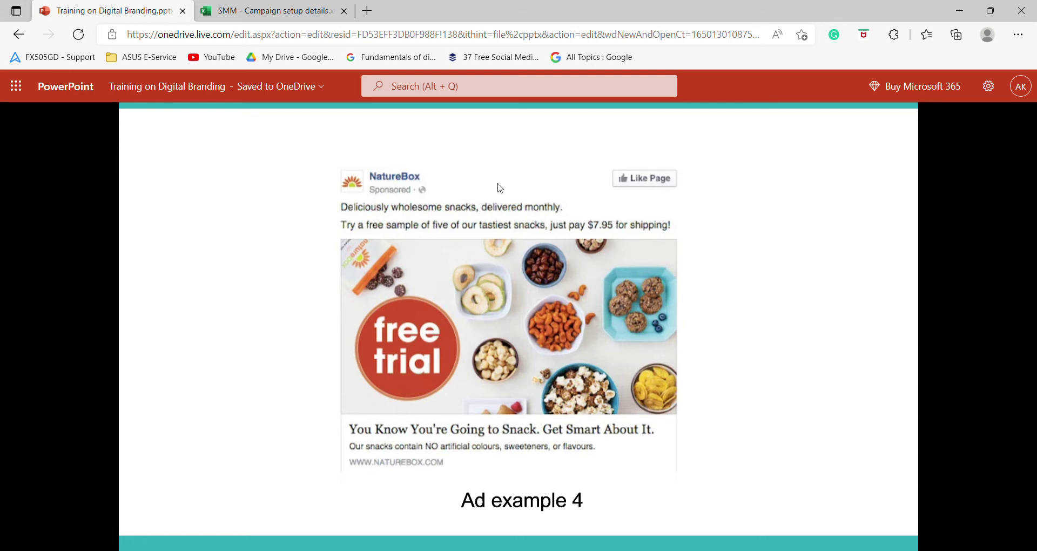
pyautogui.click(560, 365)
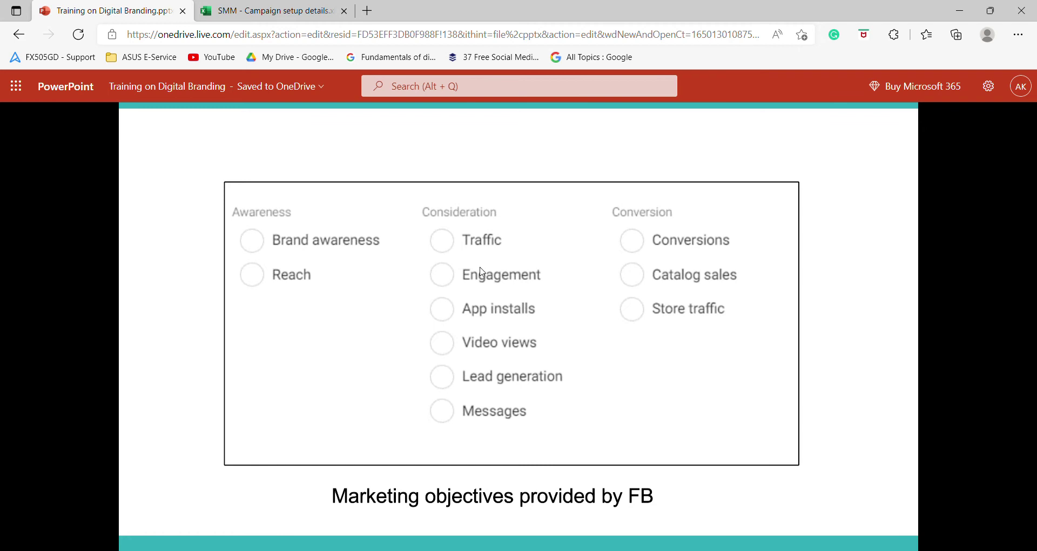
# Switch to the SMM - Campaign setup details workbook
pyautogui.click(290, 13)
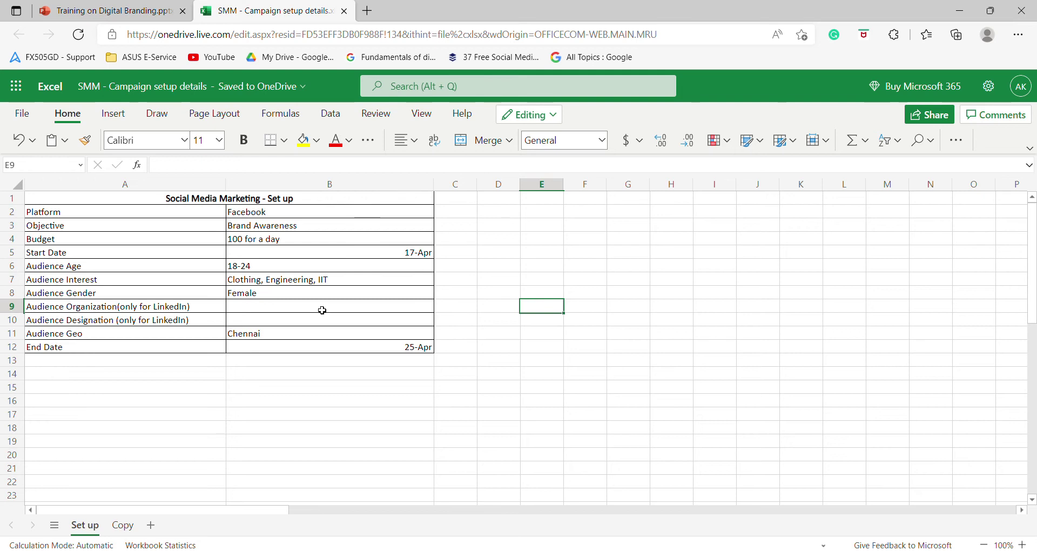
pyautogui.click(292, 218)
pyautogui.click(296, 229)
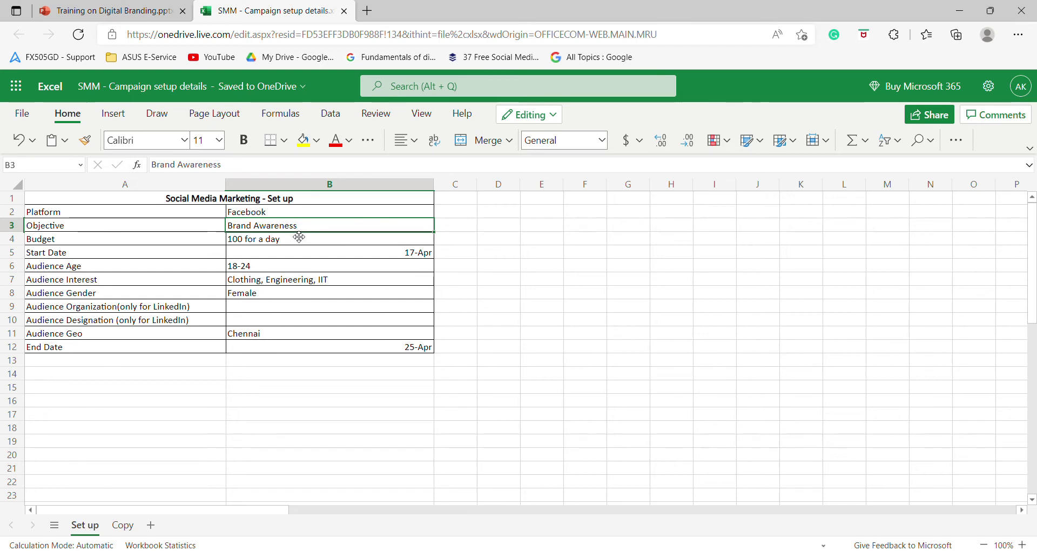
pyautogui.click(299, 238)
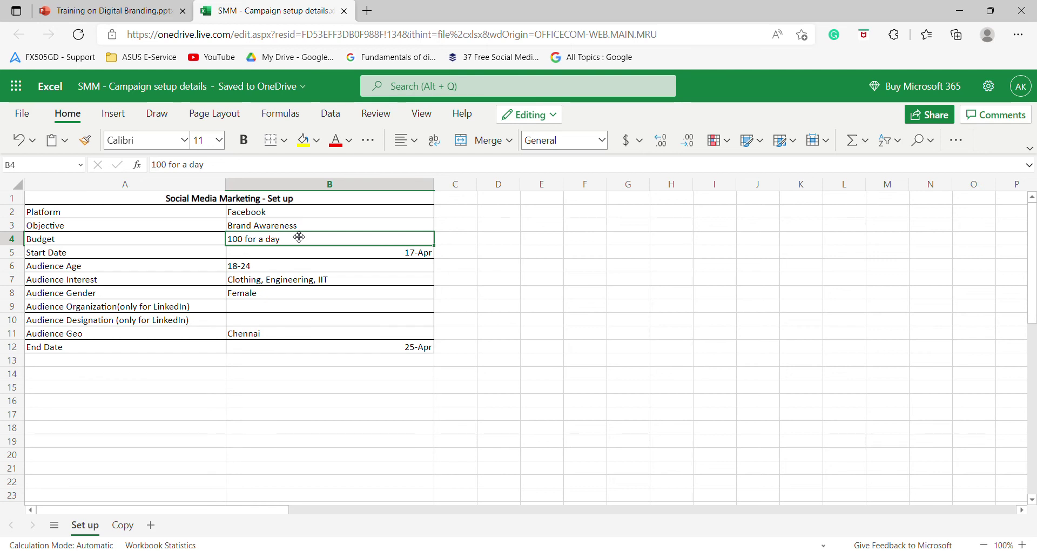
pyautogui.doubleClick(247, 241)
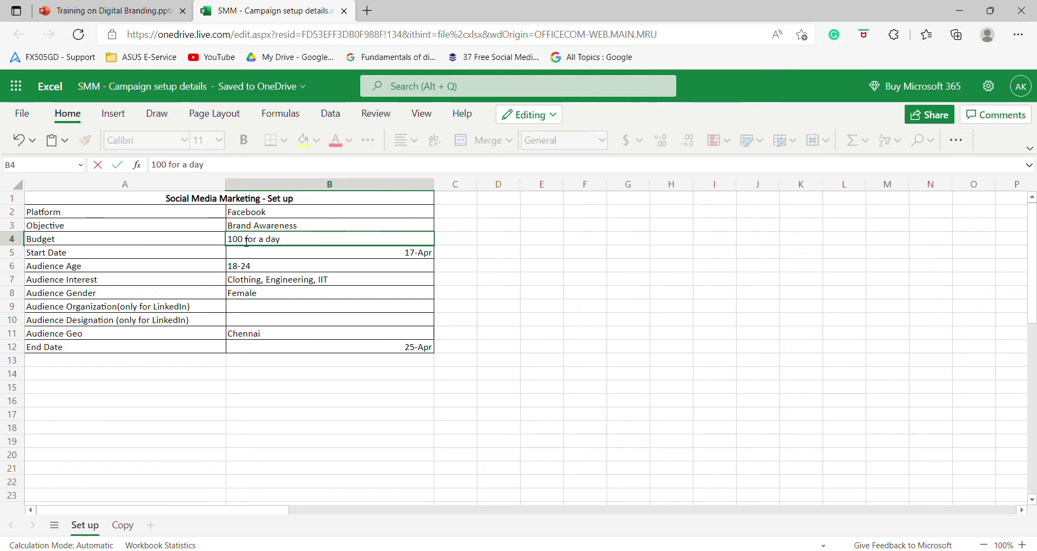
# Change the budget in B4 from 100 to 500 for a day
pyautogui.press('BackSpace')
pyautogui.write('5')
pyautogui.press('Return')
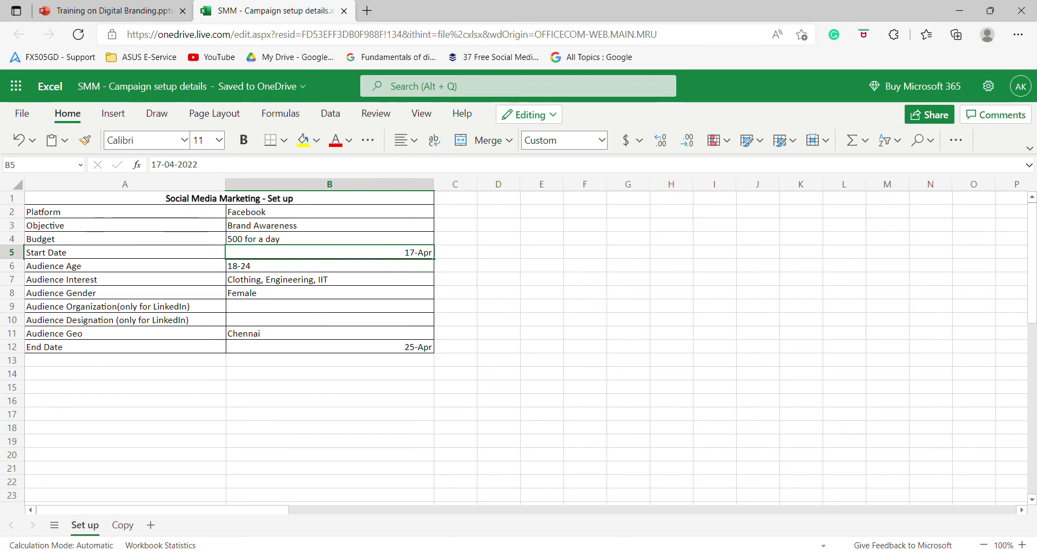
pyautogui.click(329, 266)
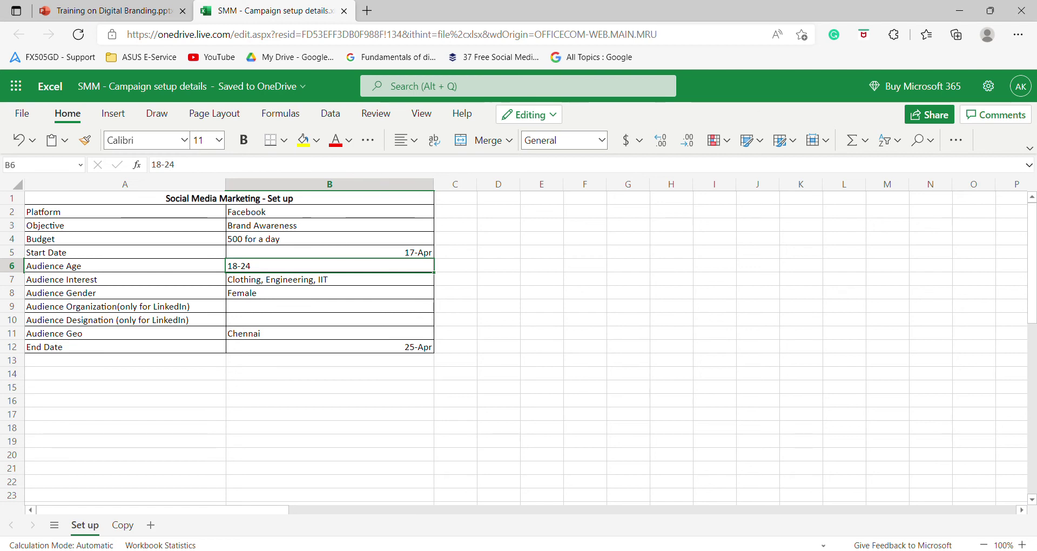
pyautogui.click(330, 279)
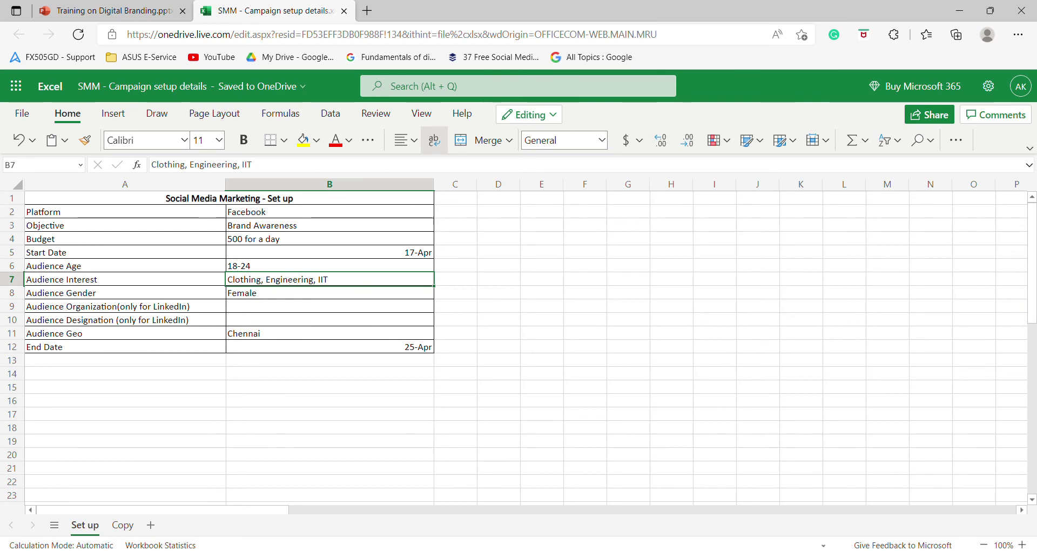
pyautogui.click(329, 292)
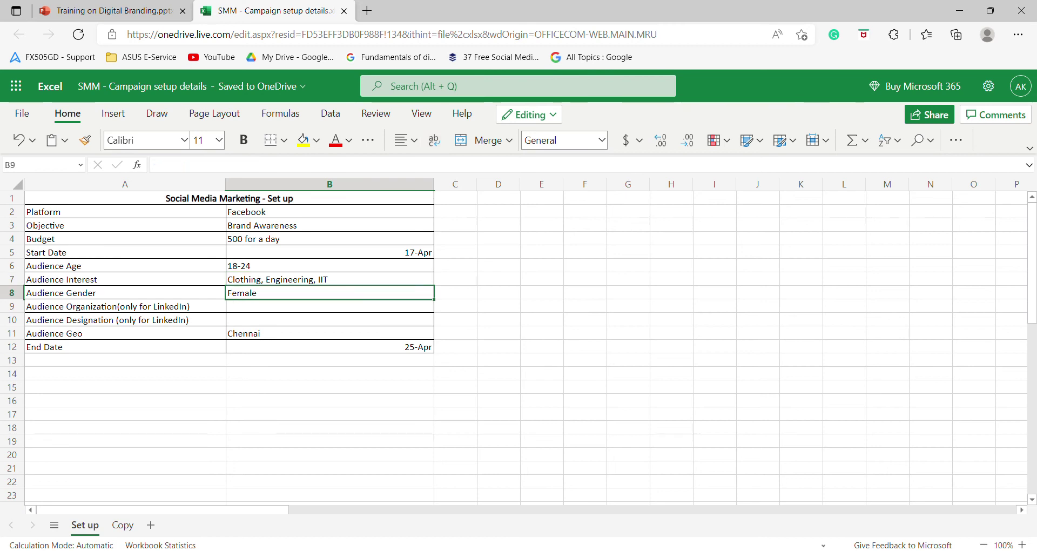
pyautogui.press('Down')
pyautogui.press('Down')
pyautogui.press('Down')
pyautogui.press('Down')
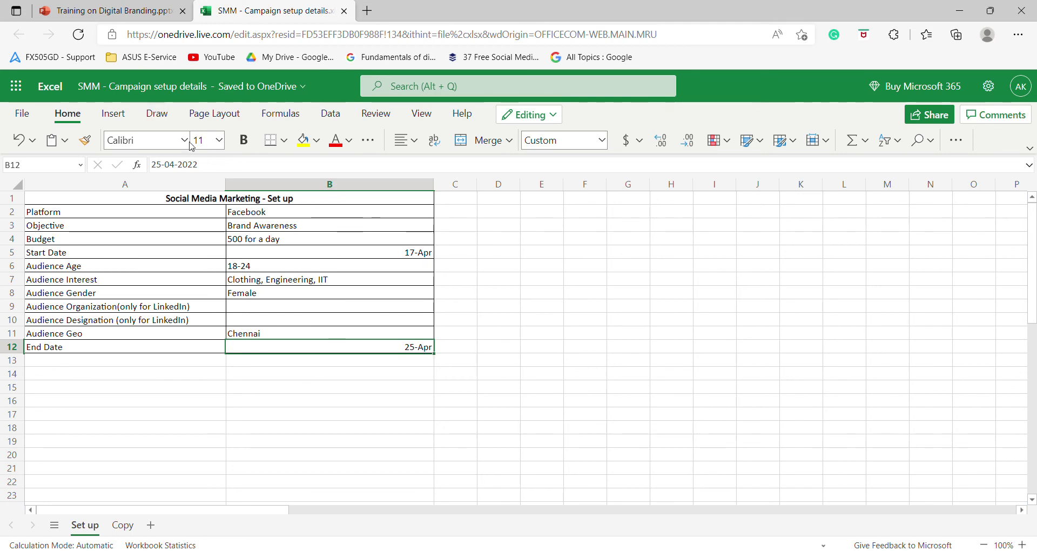
# Change the End Date in B12 from 25 April to 30 April 2022
pyautogui.click(167, 168)
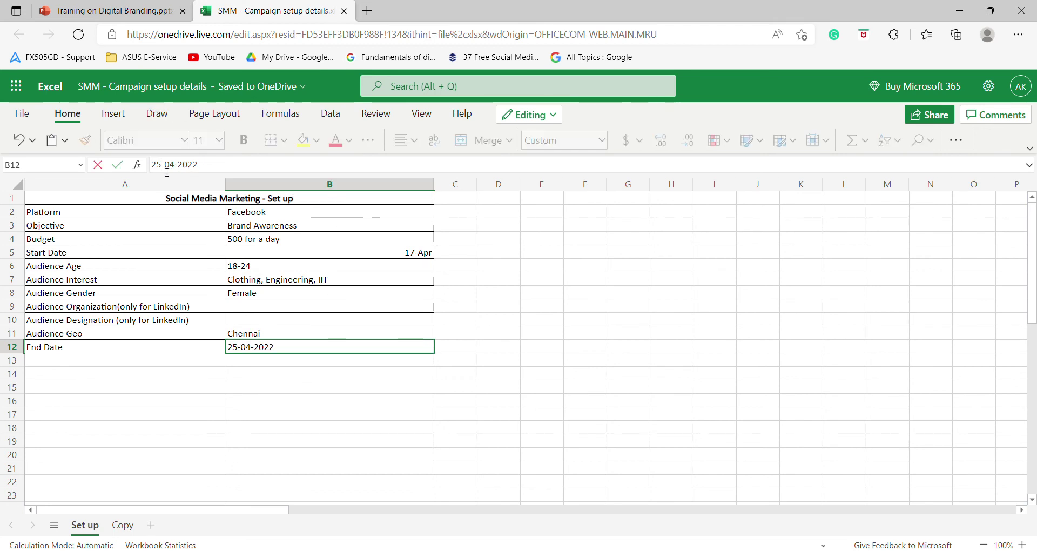
pyautogui.press('BackSpace')
pyautogui.press('BackSpace')
pyautogui.write('30')
pyautogui.press('Return')
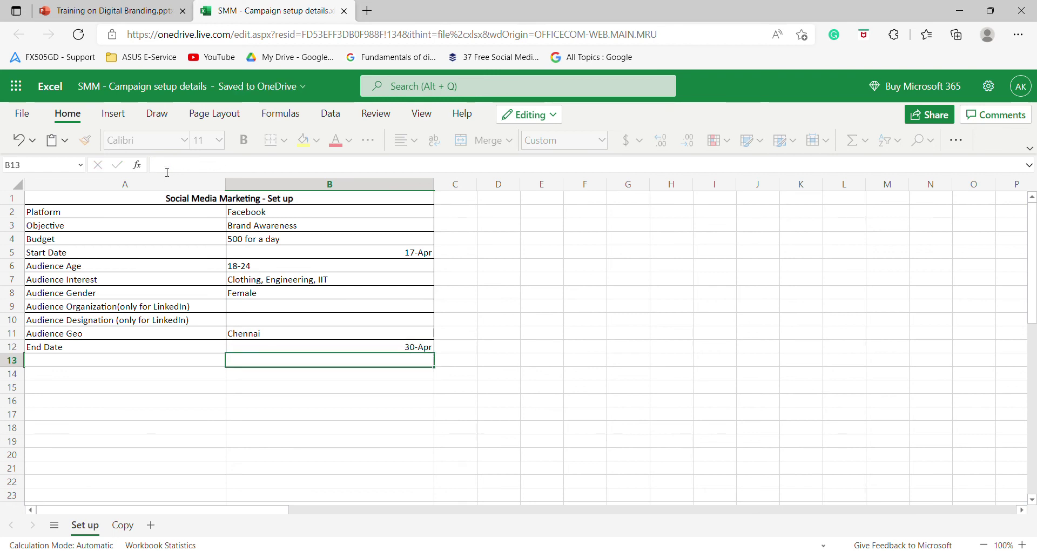
pyautogui.press('Up')
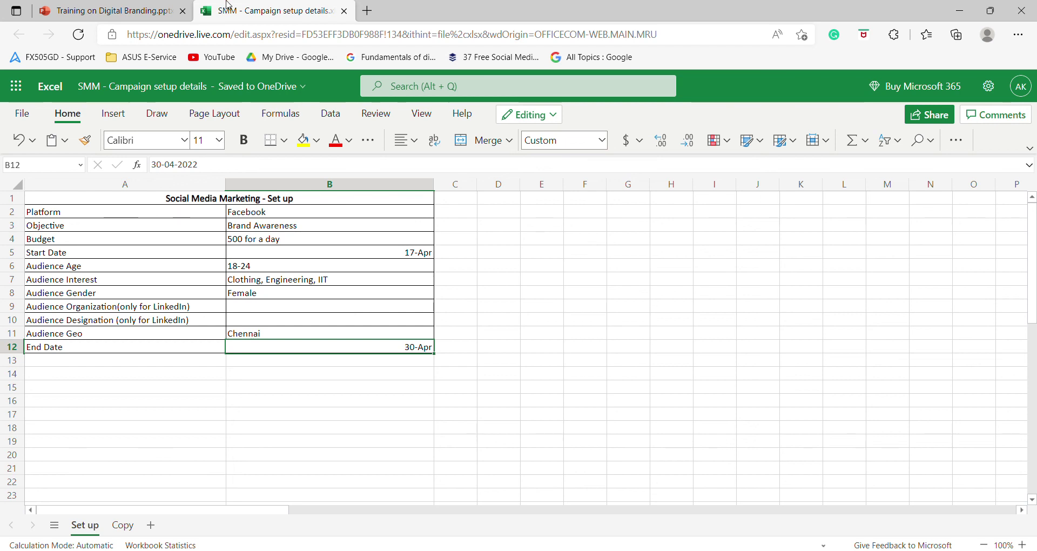
pyautogui.click(152, 12)
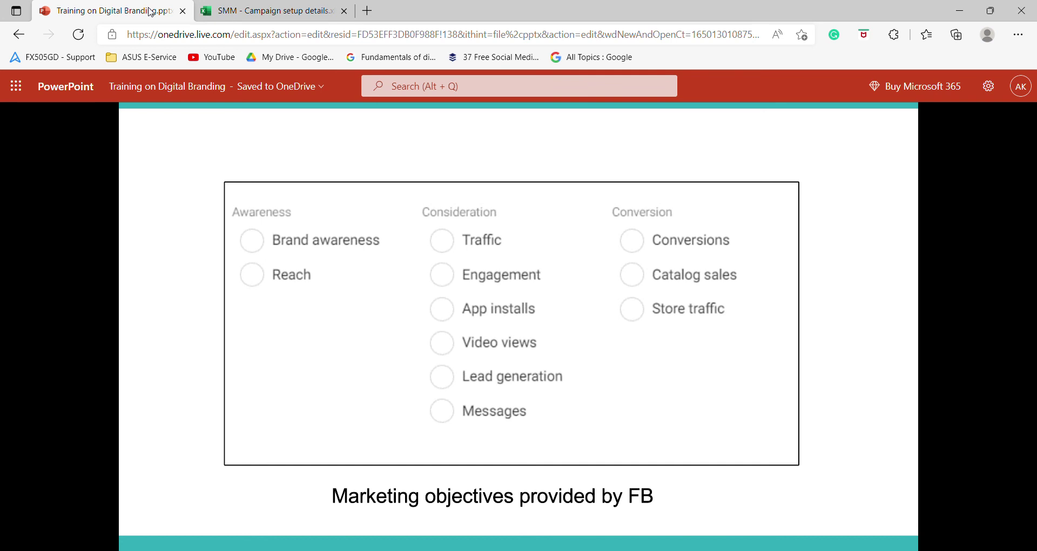
# Move between the Facebook Marketing and marketing objectives slides, ending on Facebook Marketing
pyautogui.press('Left')
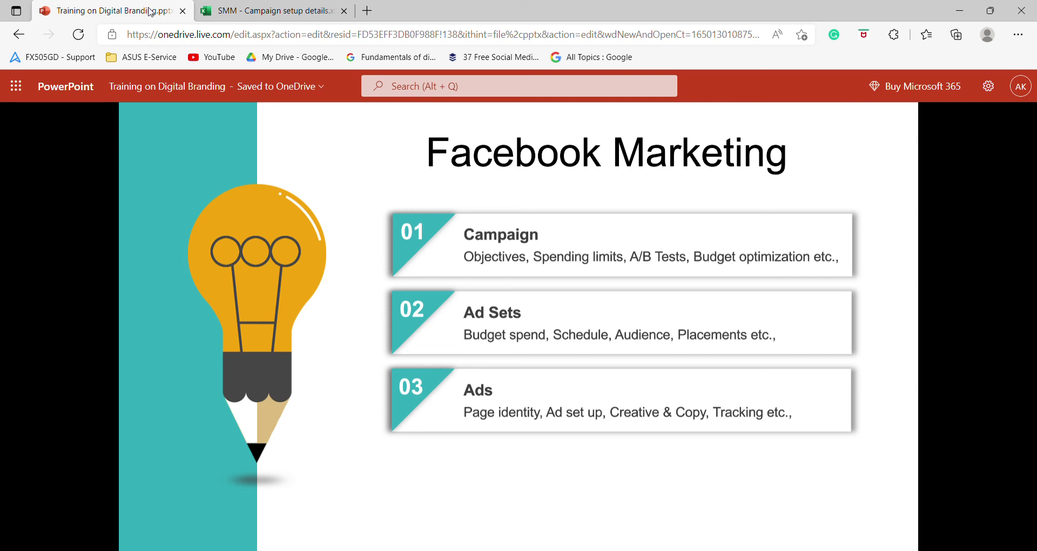
pyautogui.press('Right')
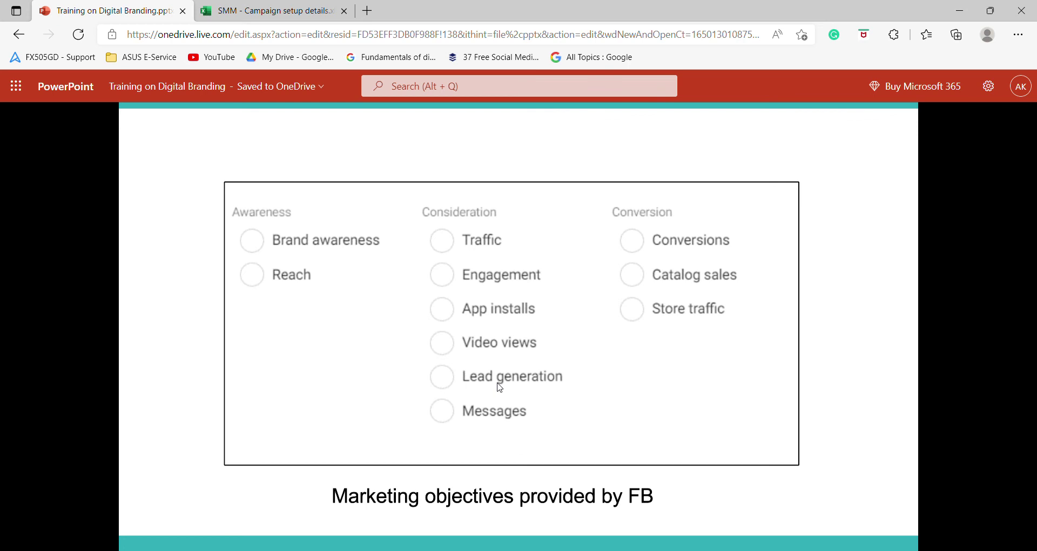
pyautogui.press('Left')
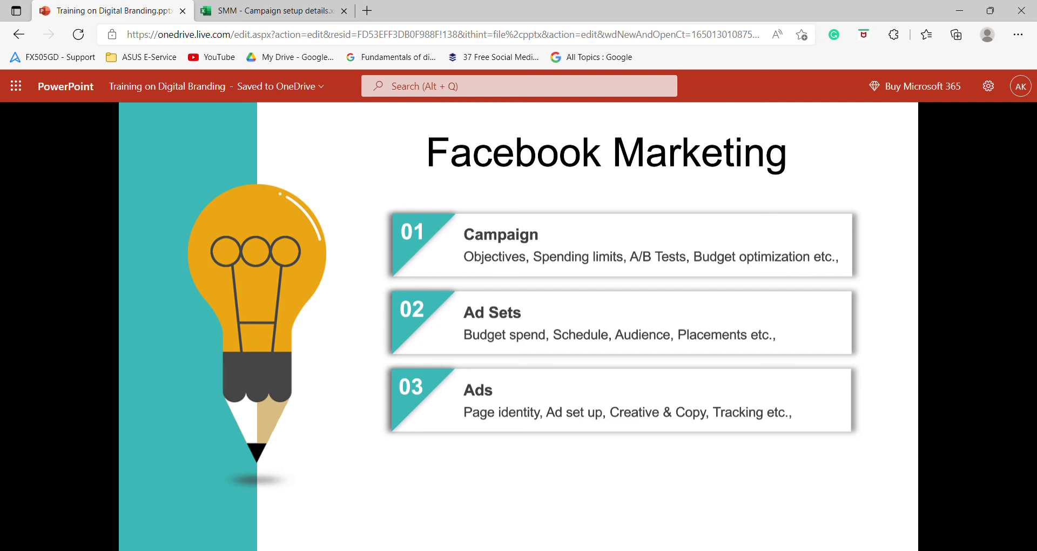
# Advance to Ad example 4, the NatureBox free trial snack ad
pyautogui.press('Right')
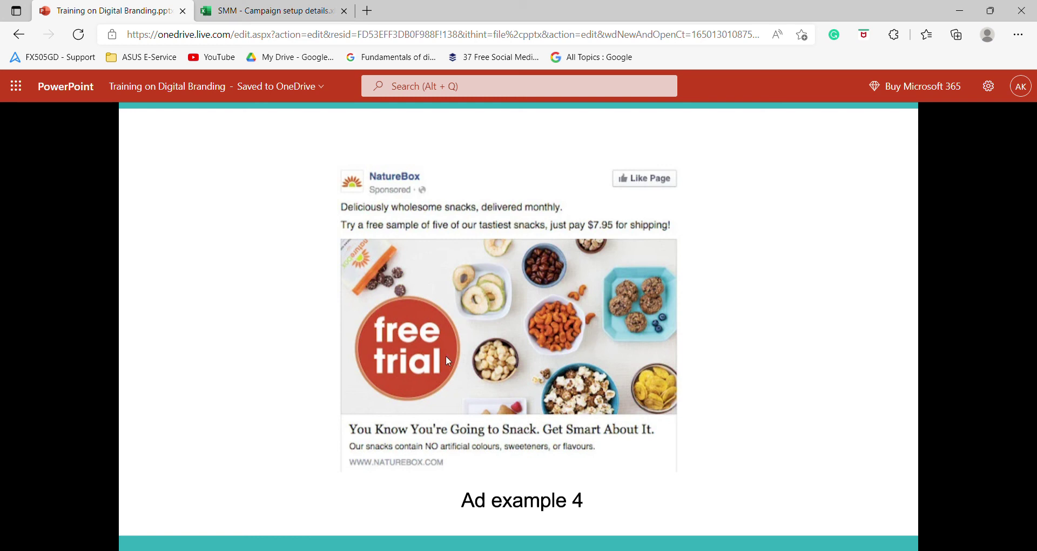
# Go back one slide to the Marketing objectives provided by FB slide
pyautogui.press('Left')
pyautogui.press('Left')
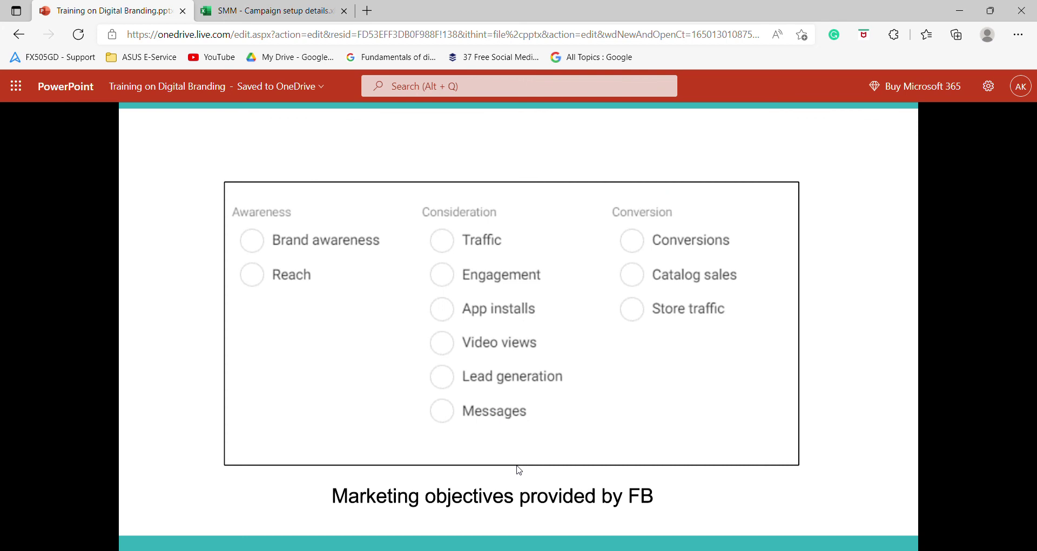